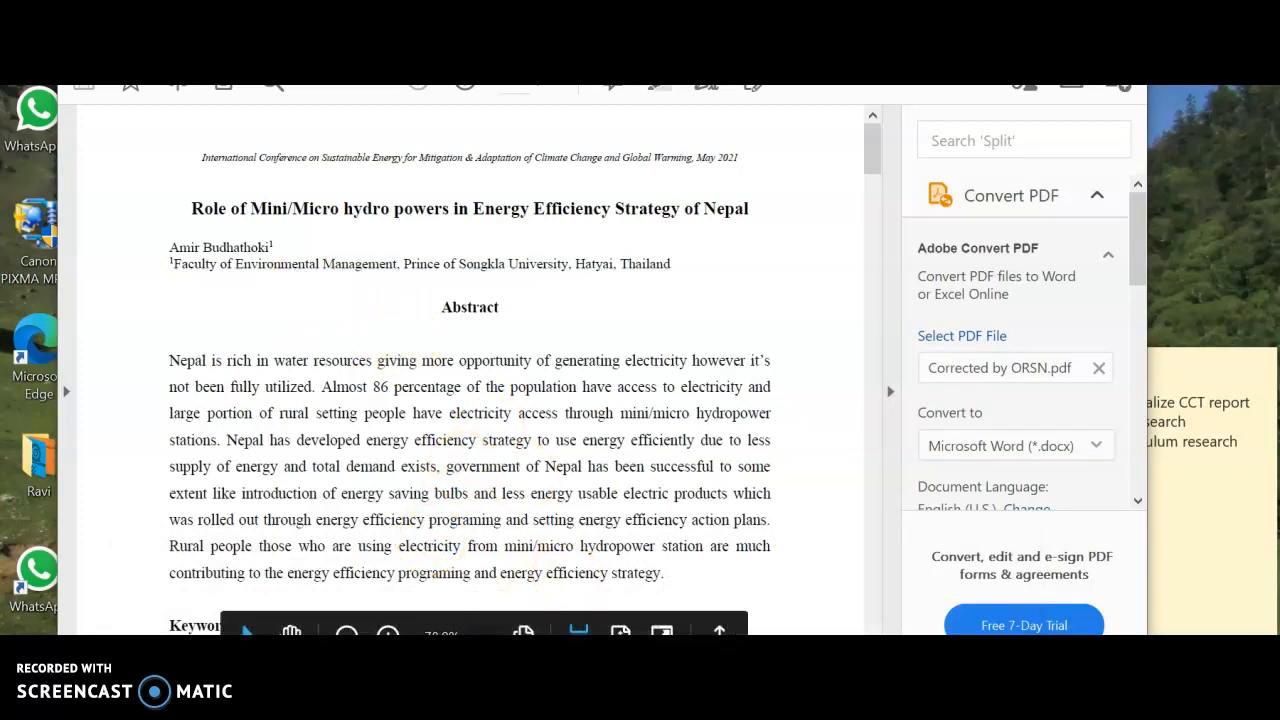
Clear the old numbered author line, removing its text and list numbering
click(230, 600)
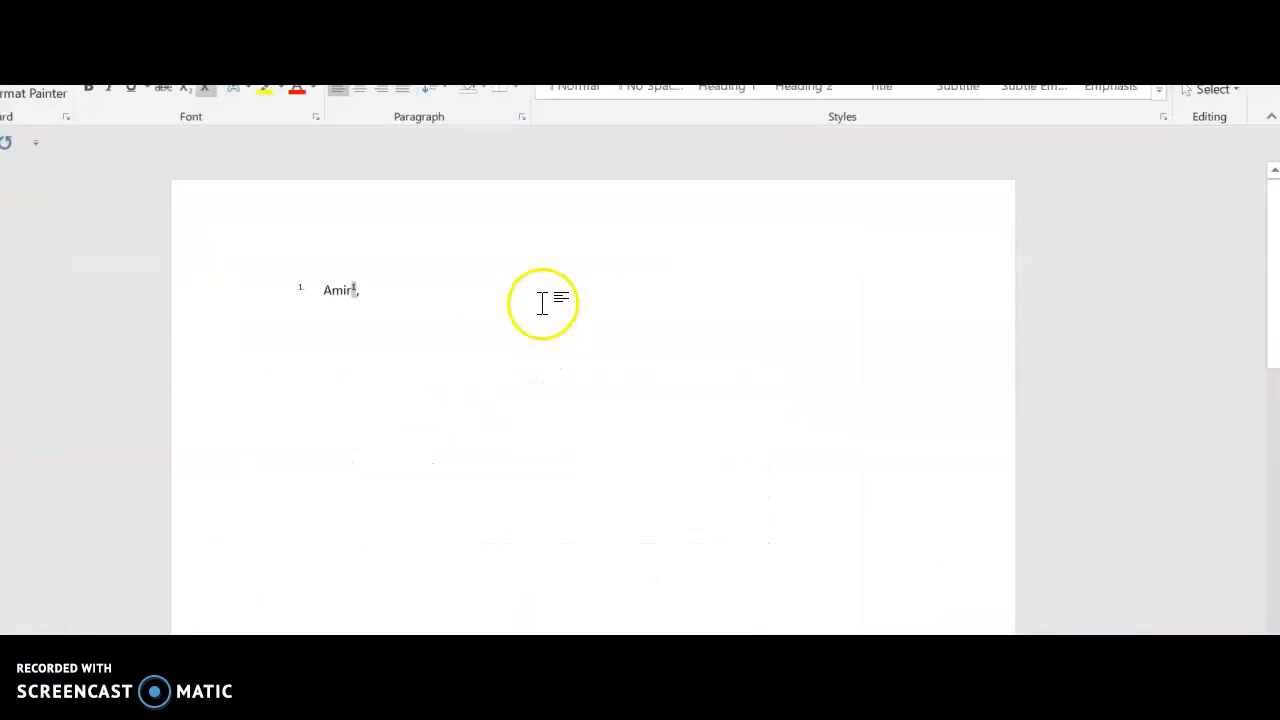
click(190, 290)
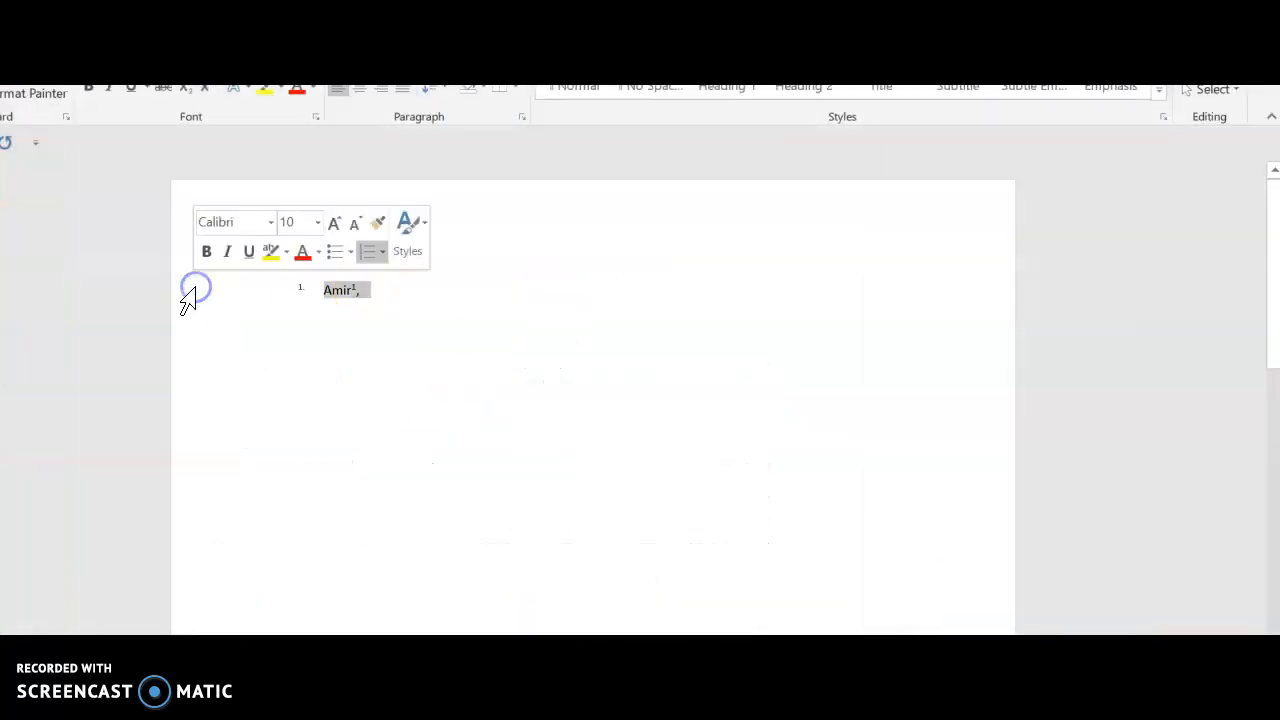
key(BackSpace)
key(BackSpace)
text(A)
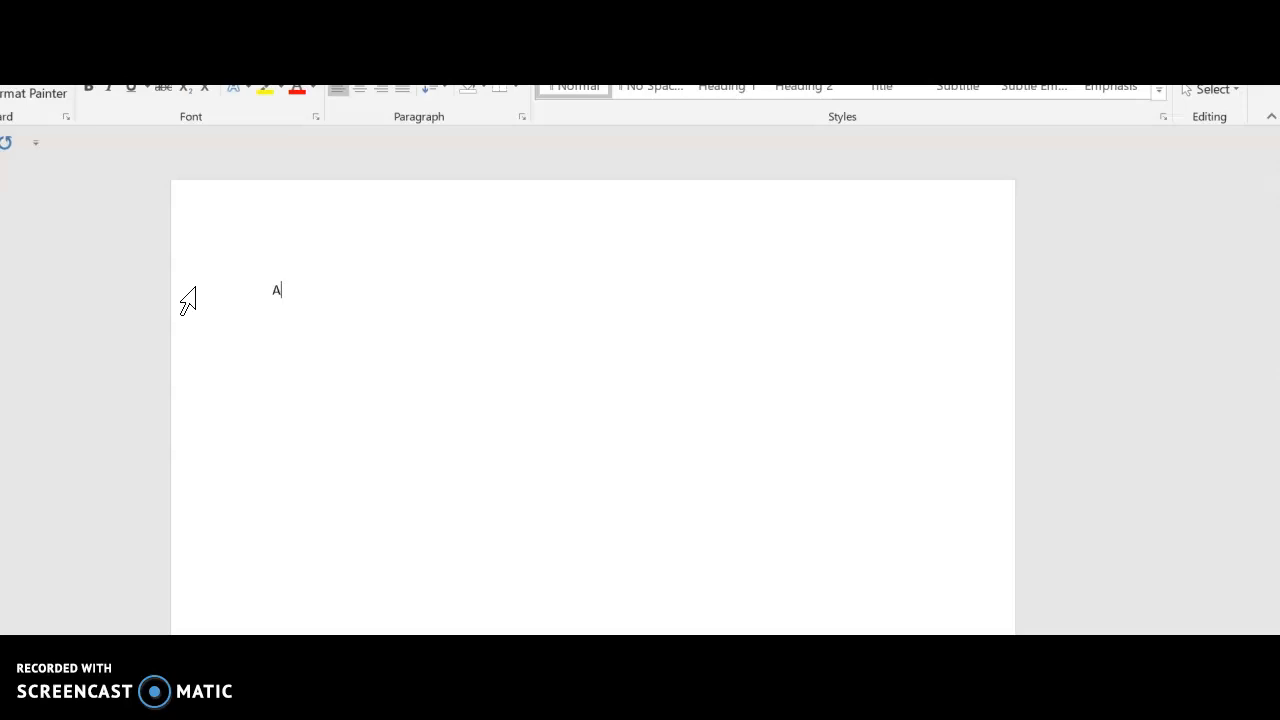
text(miar)
key(BackSpace)
key(BackSpace)
key(BackSpace)
text(r Budhath)
text(oki)
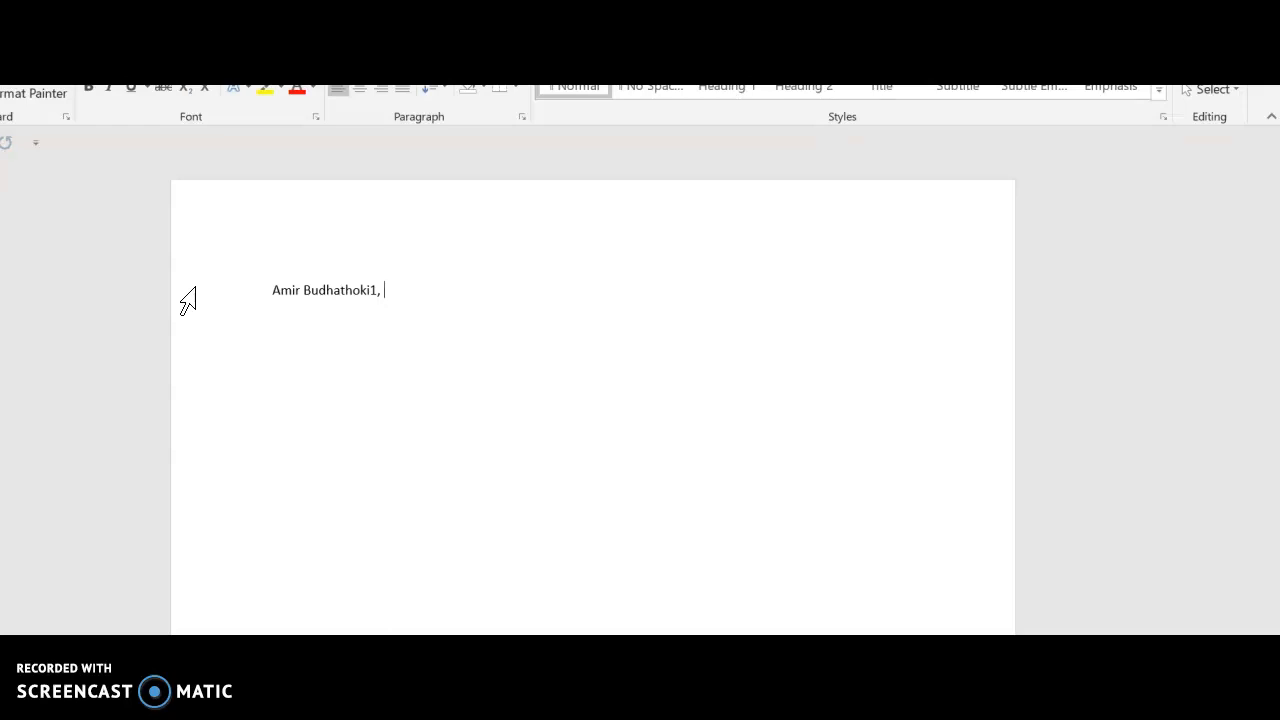
text(A)
text(AA)
key(BackSpace)
text(a)
key(BackSpace)
text(mir )
text(H)
text(usain)
text(2,)
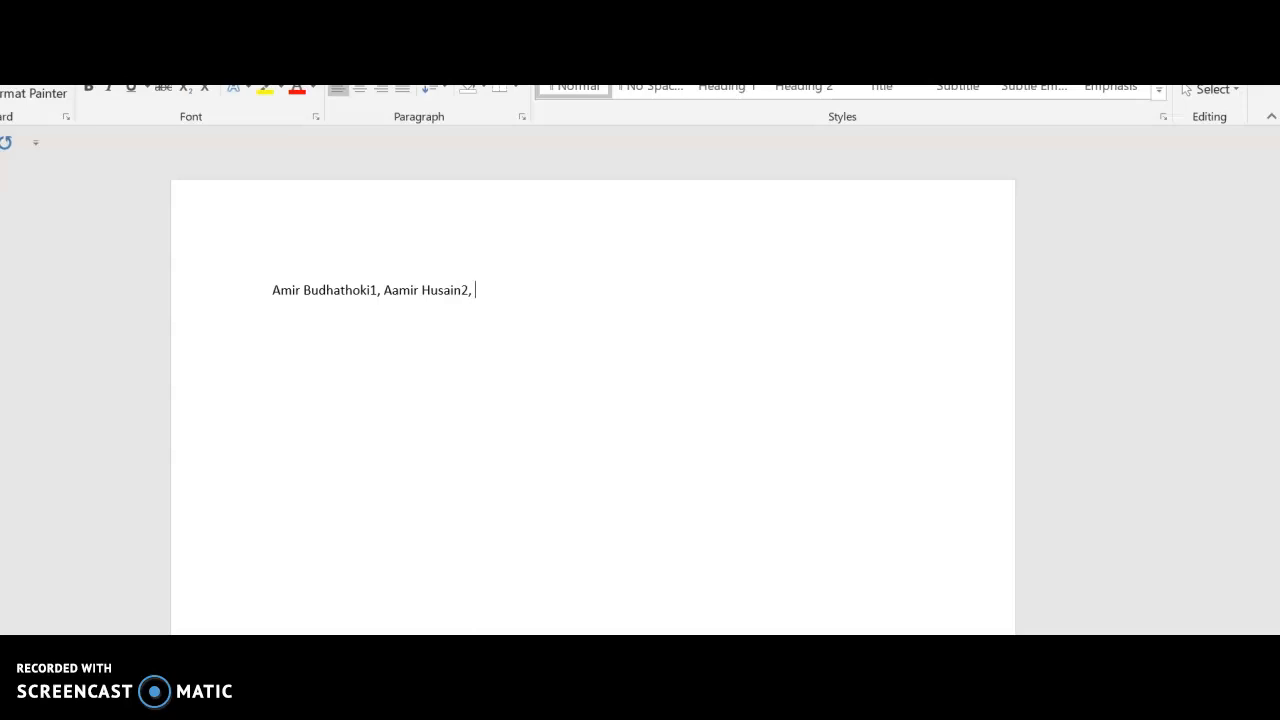
text(AA)
key(BackSpace)
text(aaamir)
text( 2)
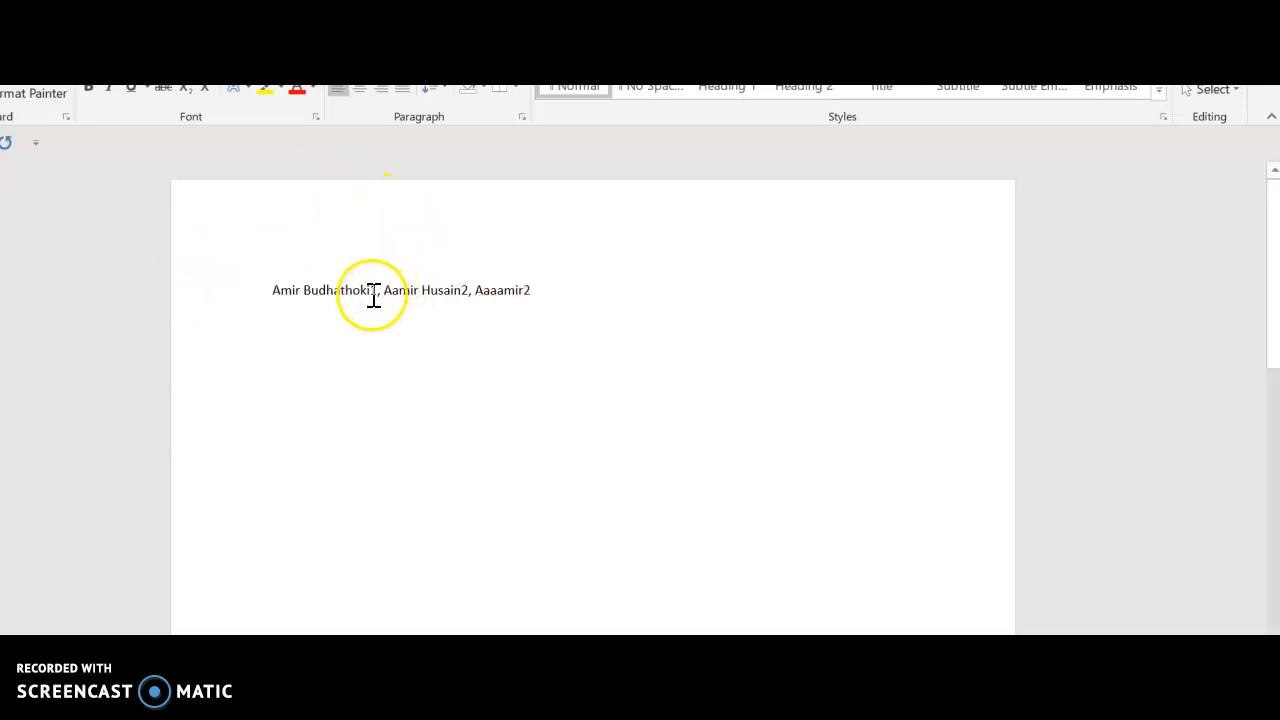
Make the 1 after Budhathoki superscript via the Font dialog
drag(370, 290, 376, 290)
click(380, 292)
key(ctrl+d)
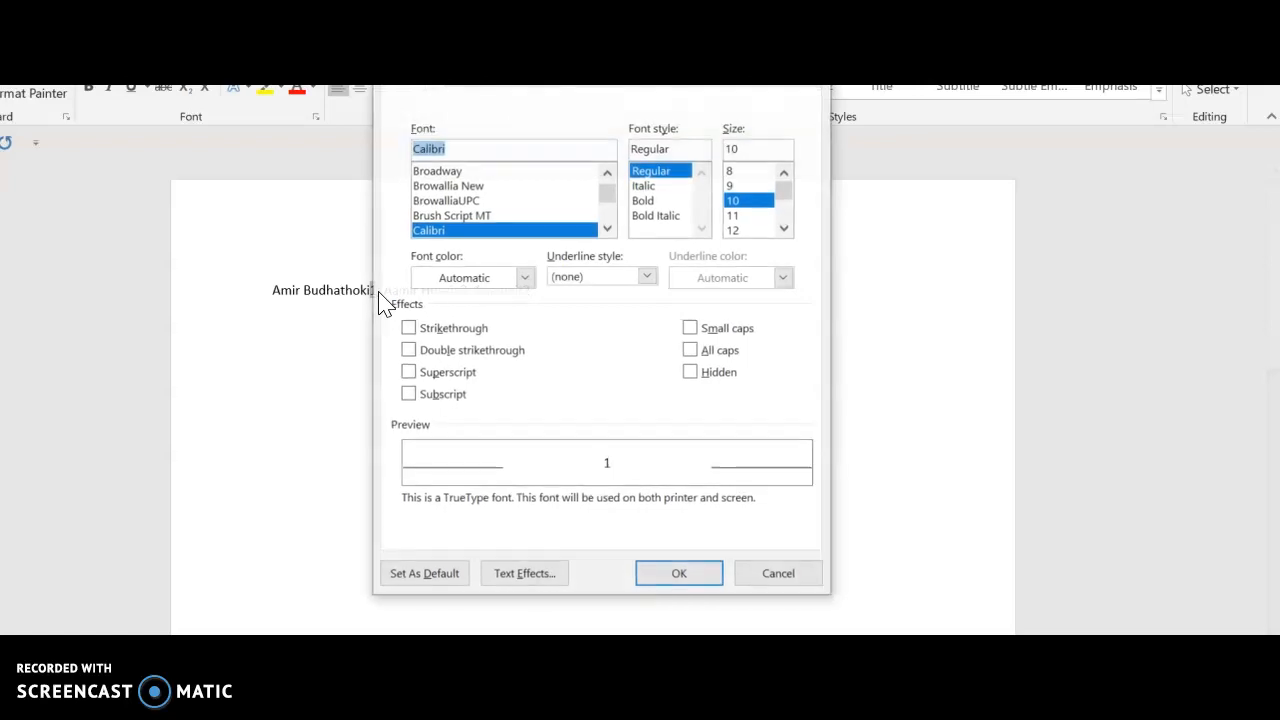
click(408, 372)
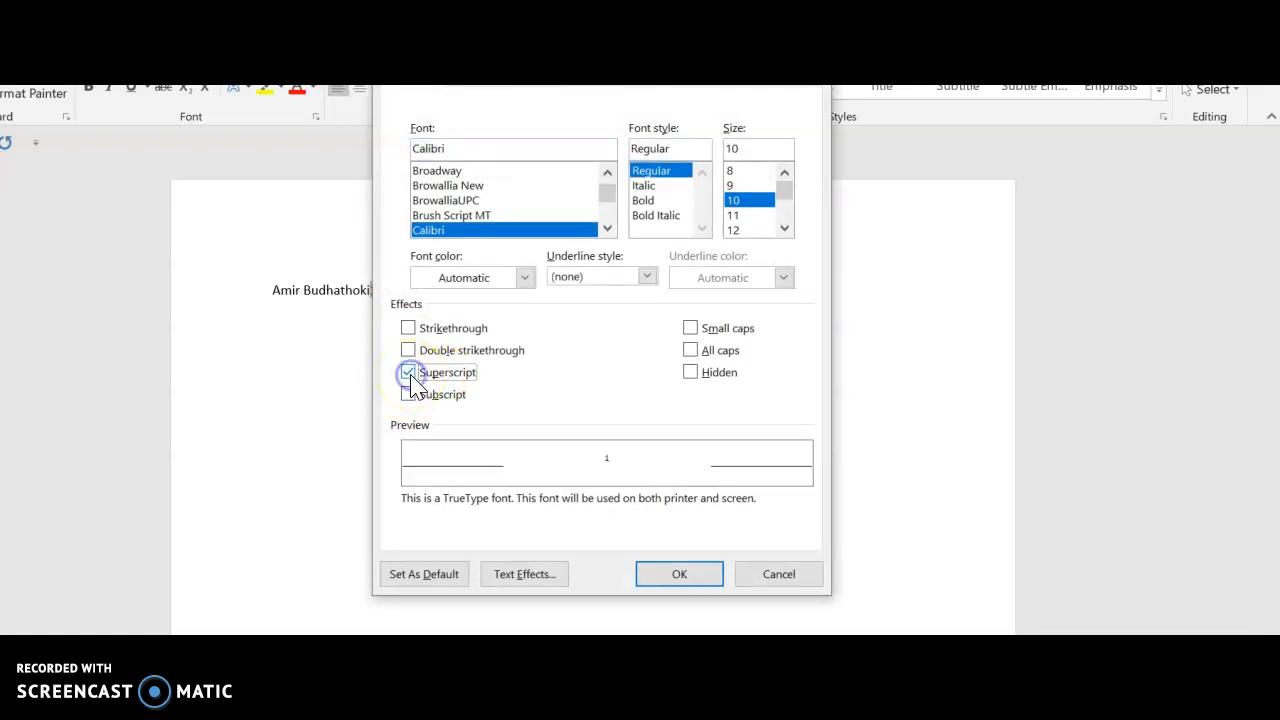
click(679, 574)
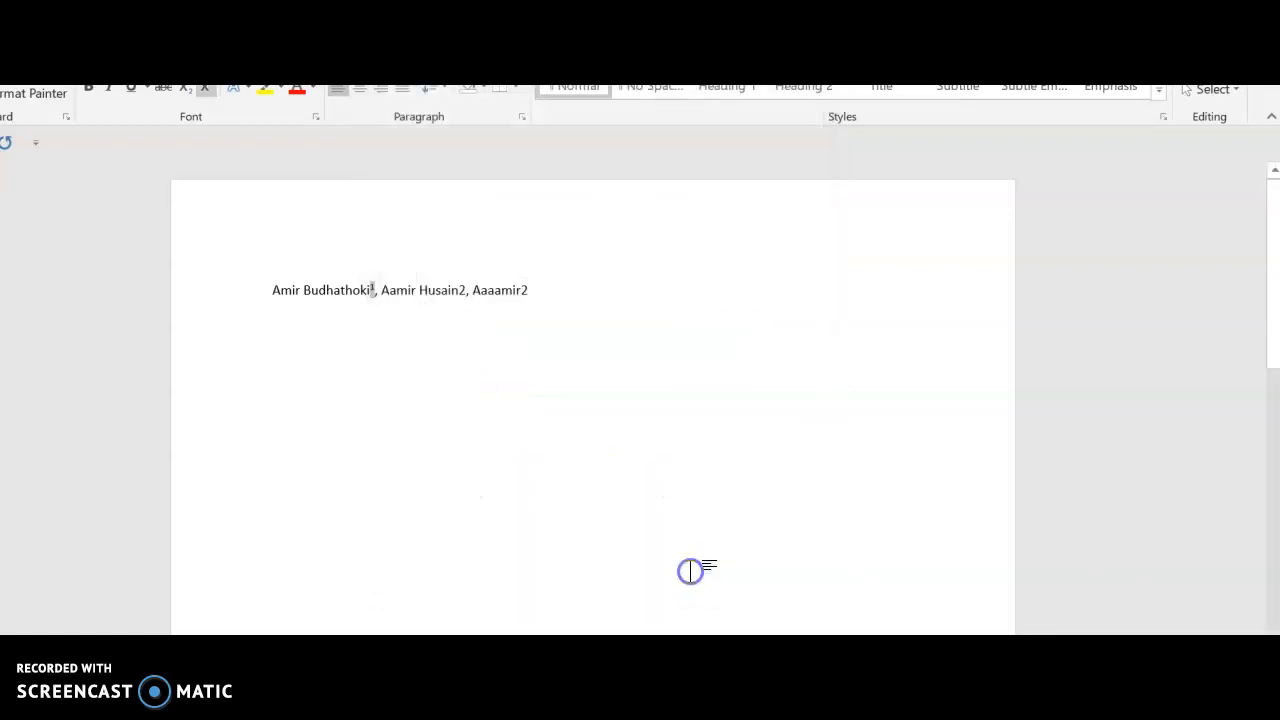
Make the 2 after Husain superscript via the Font dialog
click(467, 289)
drag(467, 289, 459, 289)
key(ctrl+d)
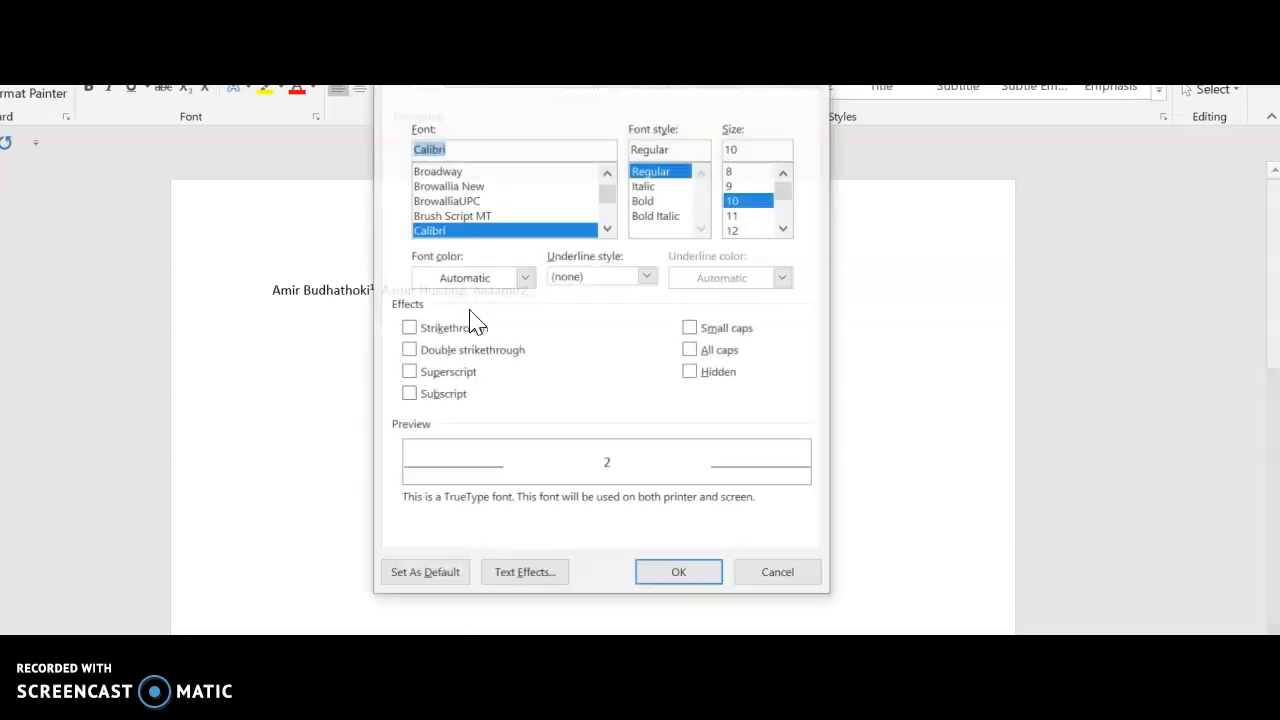
click(408, 372)
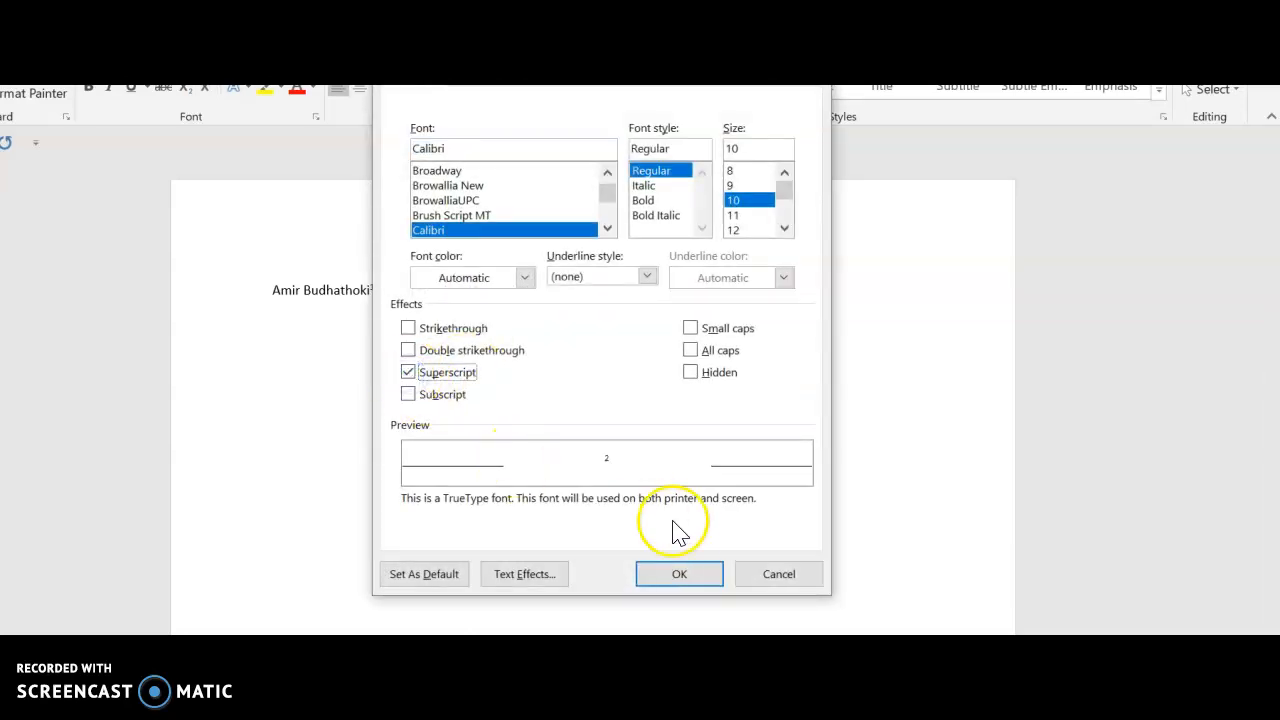
click(679, 573)
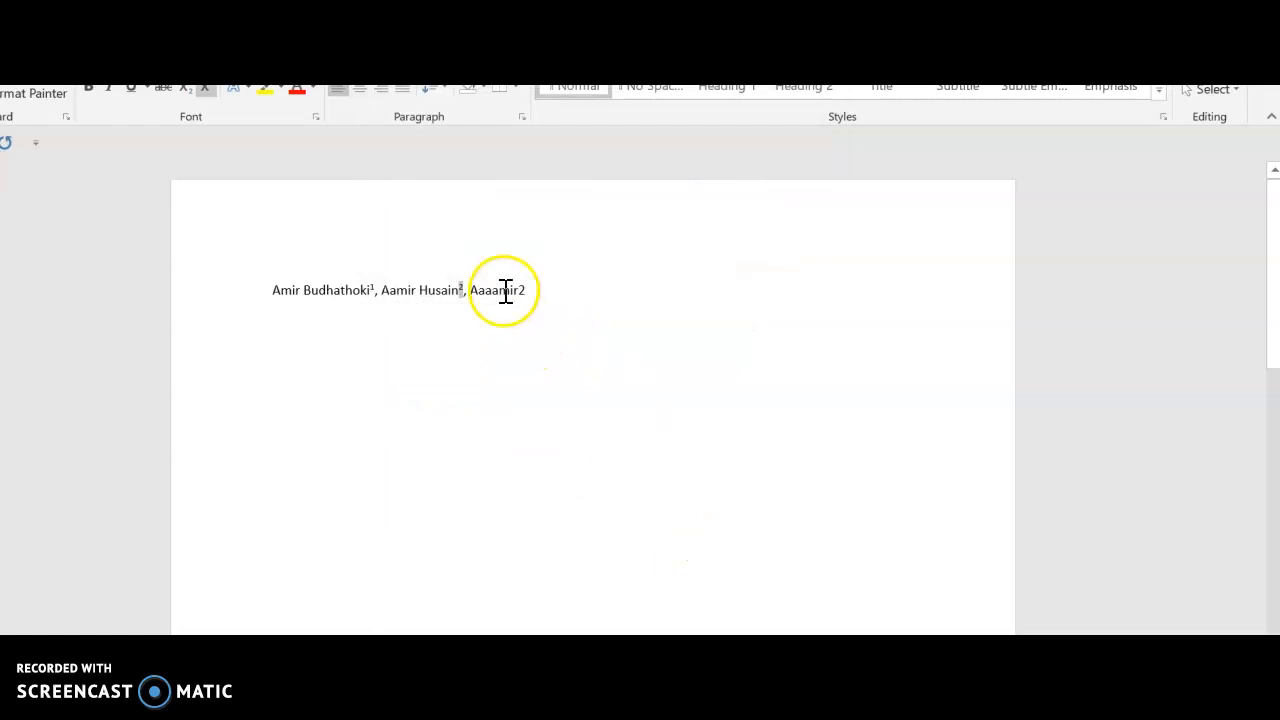
Replace Aaaamir's 2 with a 3 and make that 3 superscript
click(528, 289)
drag(528, 289, 518, 289)
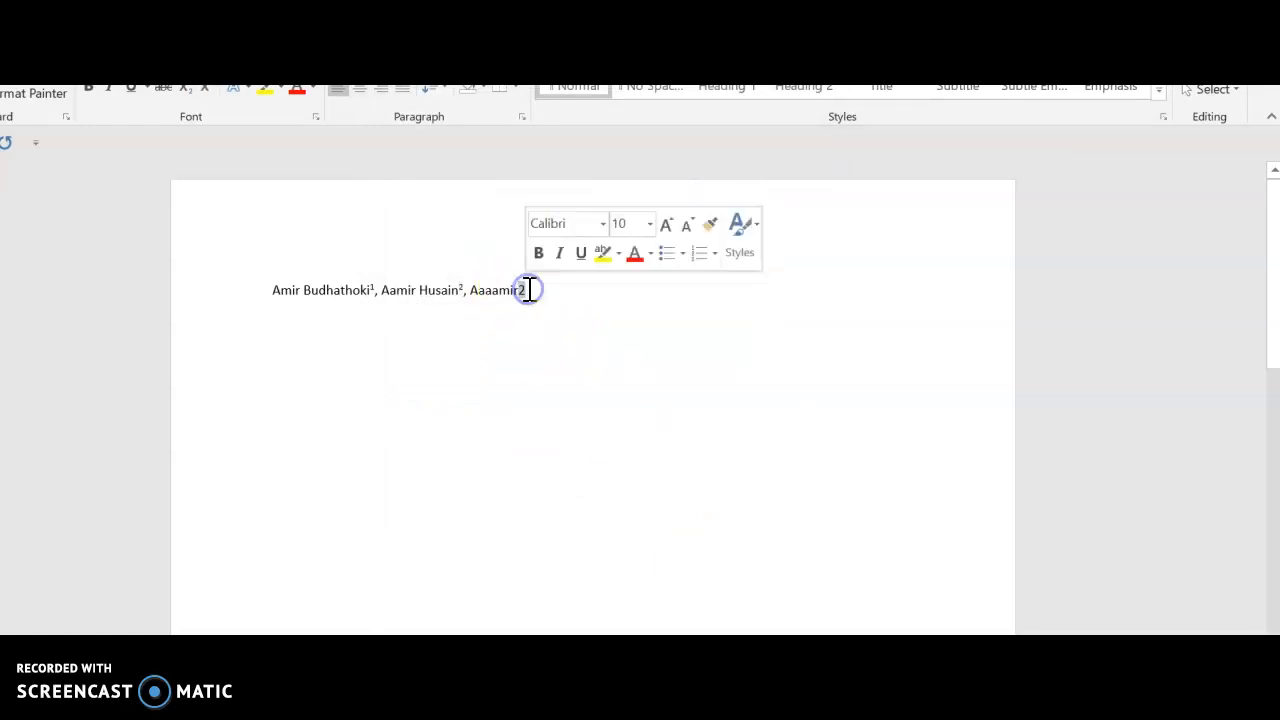
text(3)
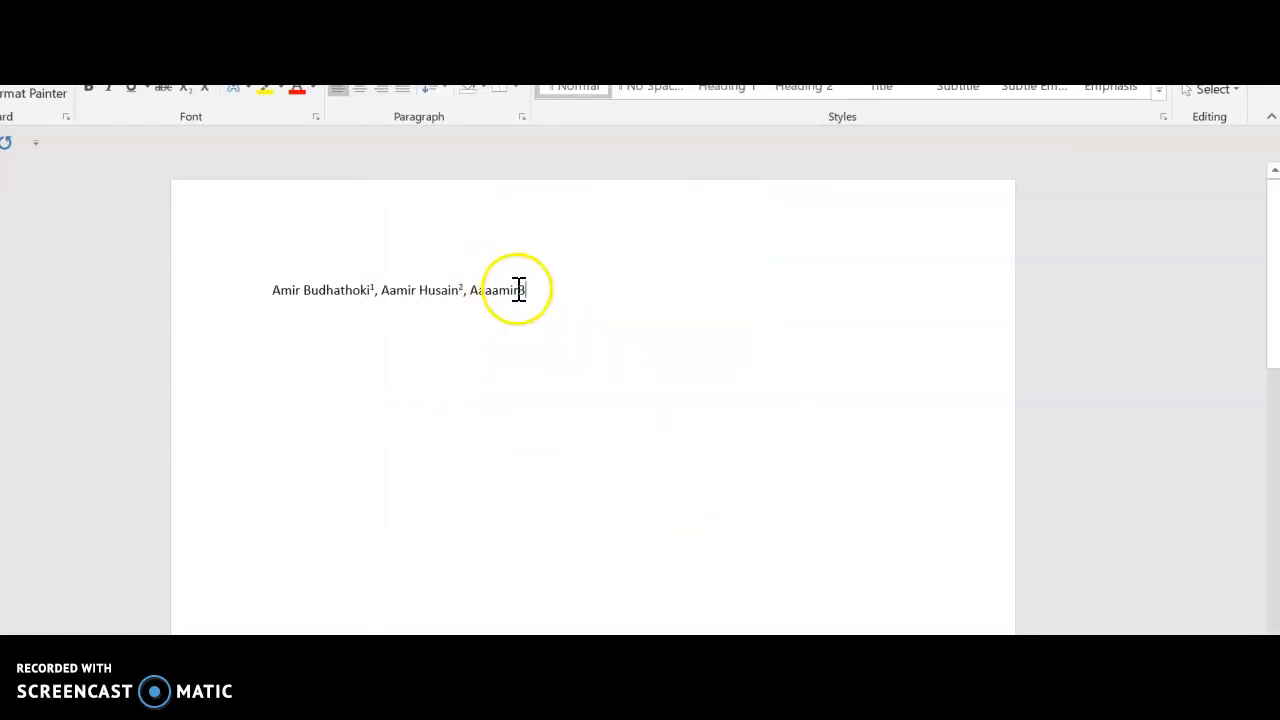
double_click(521, 290)
drag(528, 290, 521, 290)
key(ctrl+d)
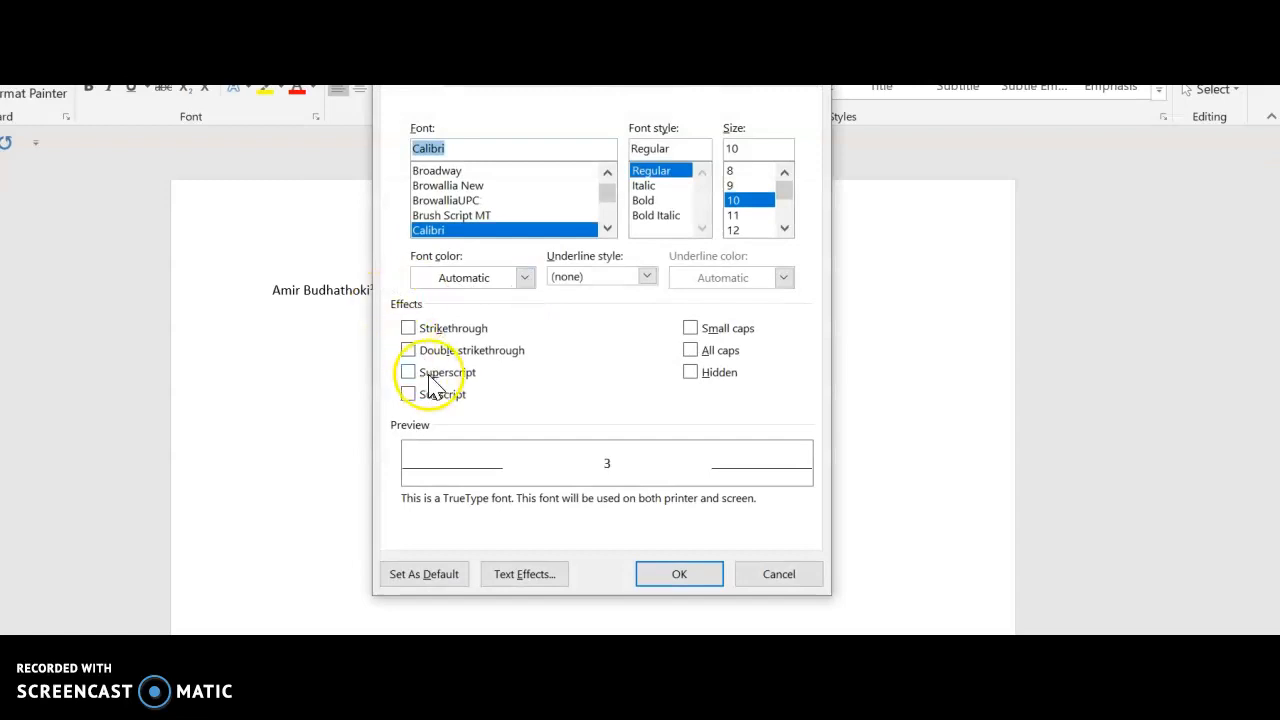
click(408, 372)
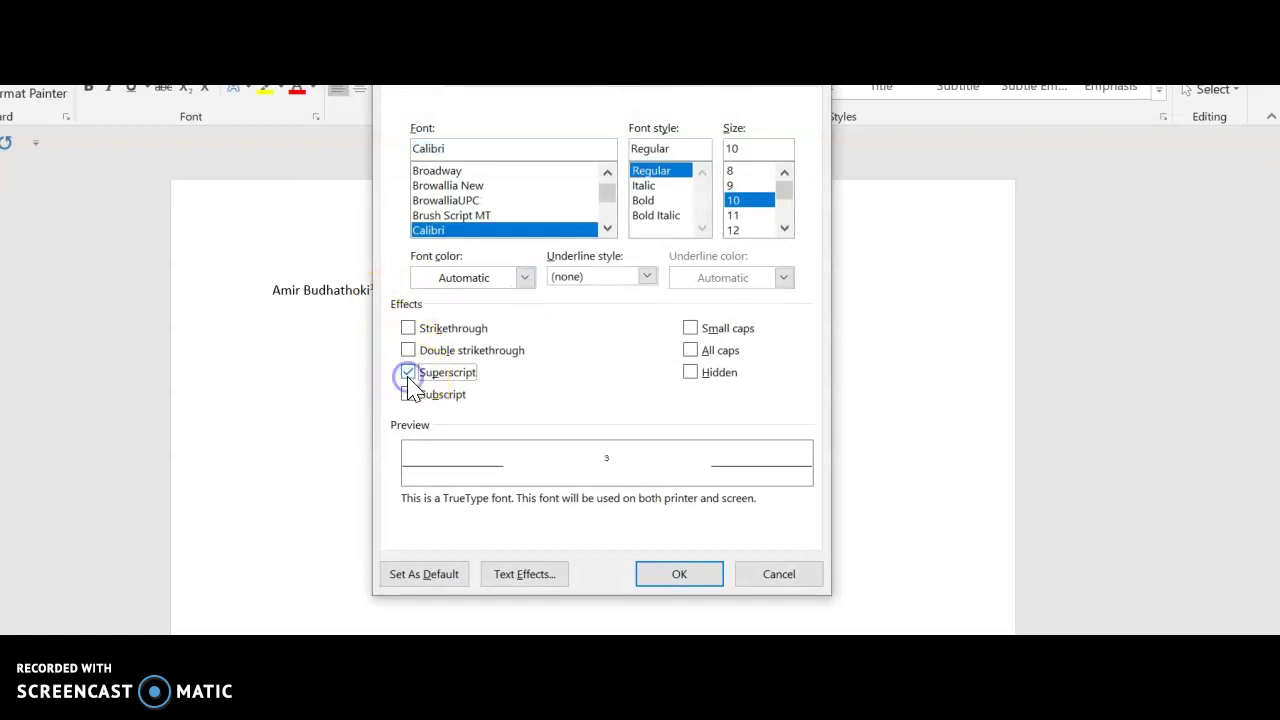
click(679, 574)
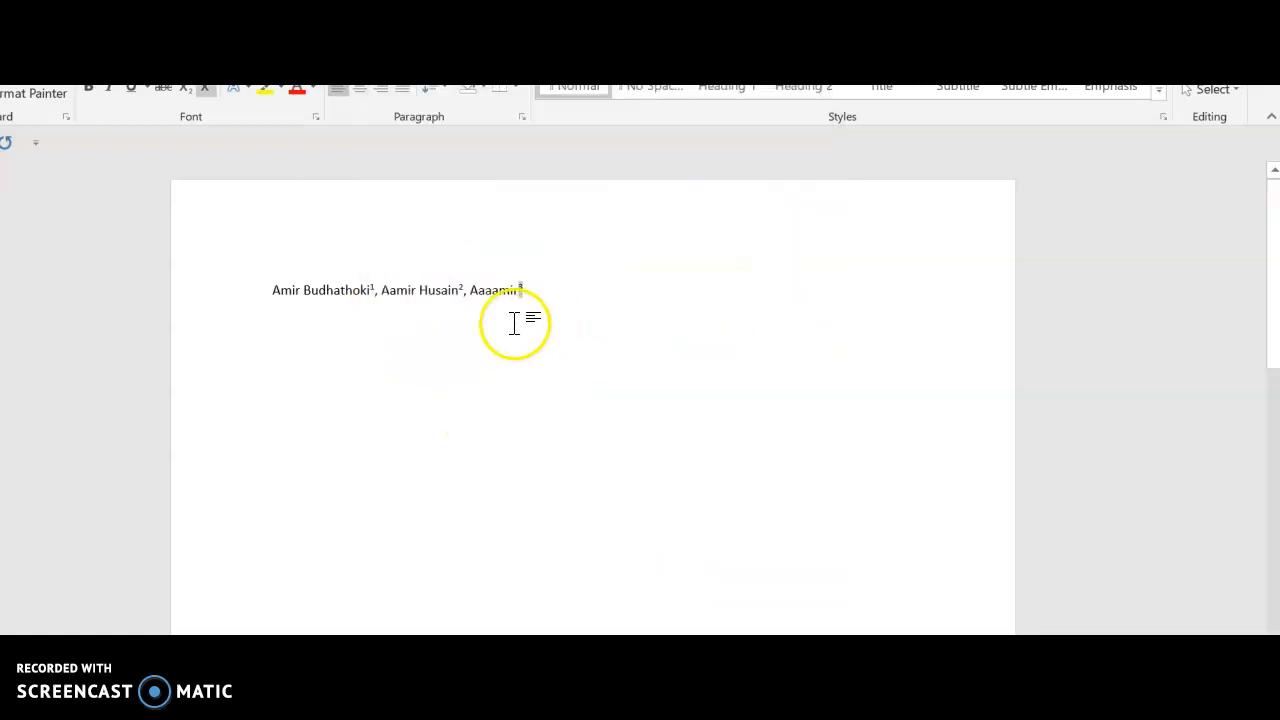
click(531, 296)
Add the line '1 Faculty of Environmental Management, Prince of Songkla University, Hat Yai Thailand' below the authors
key(Return)
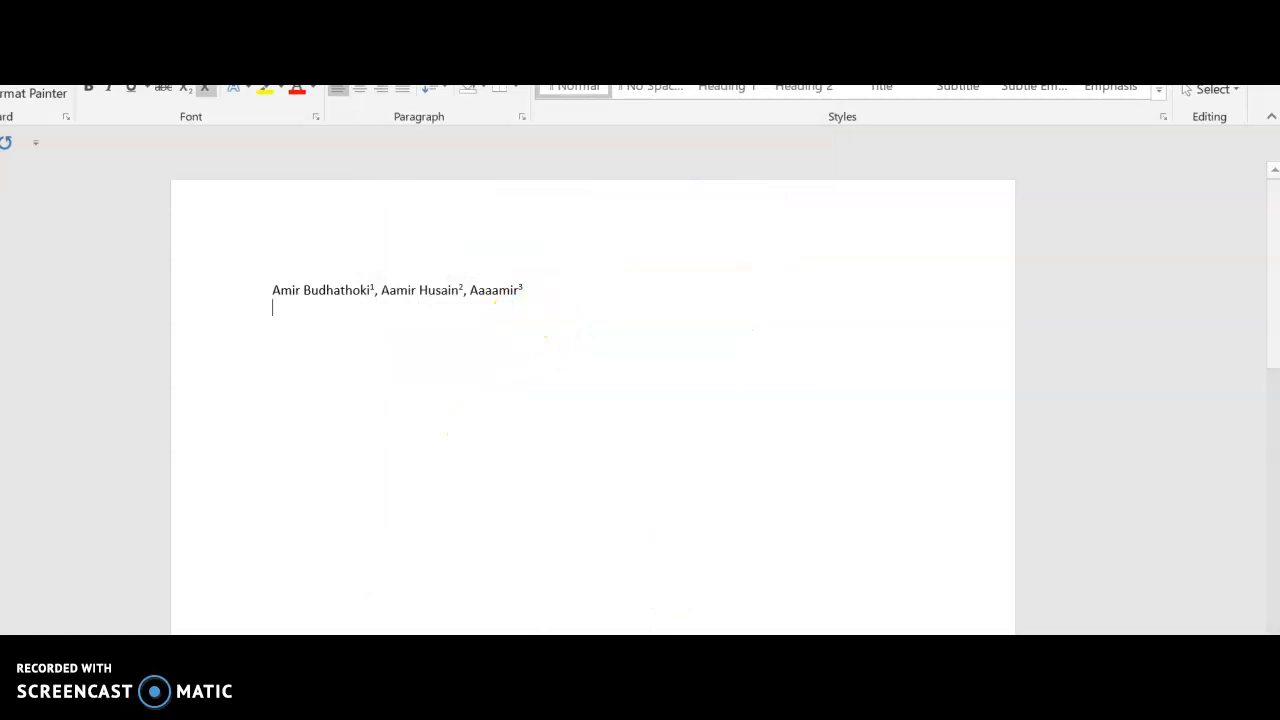
key(ctrl+shift+plus)
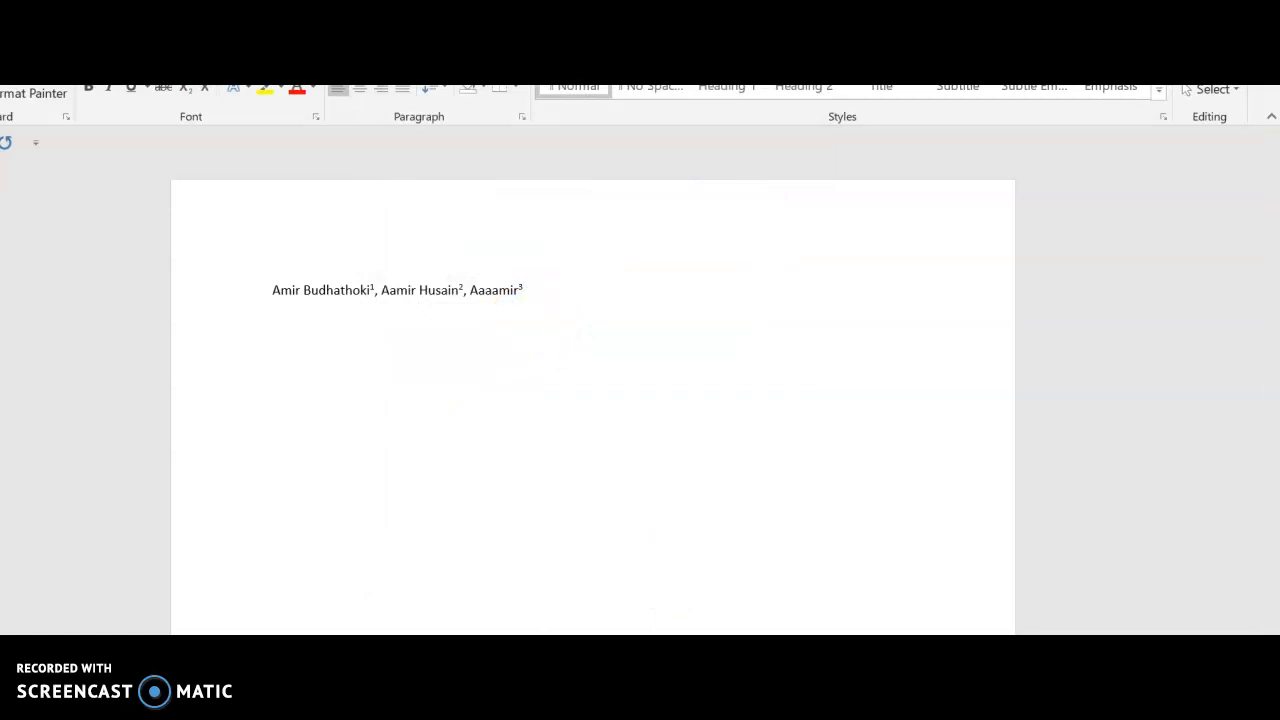
text(1)
text(Facult)
text(y of En)
key(BackSpace)
text(v)
key(BackSpace)
text(n)
text(vironm)
text(ental )
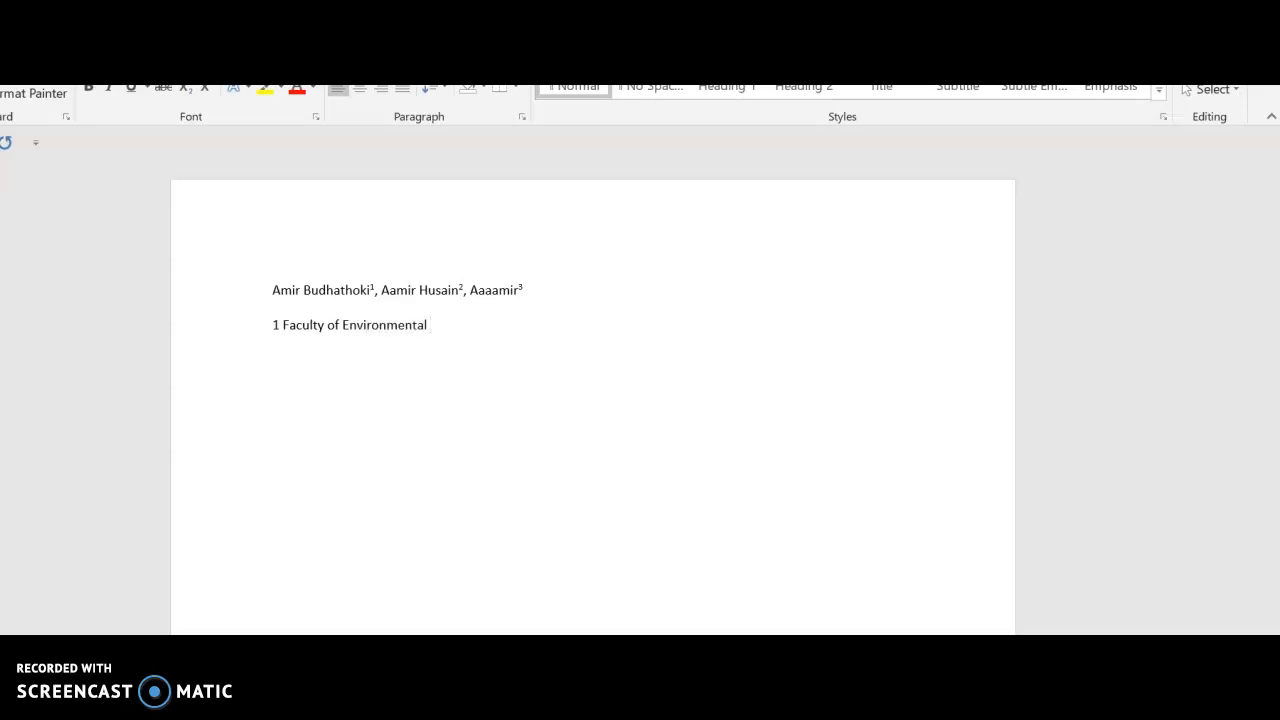
text(M)
text(Management)
text(, Princ)
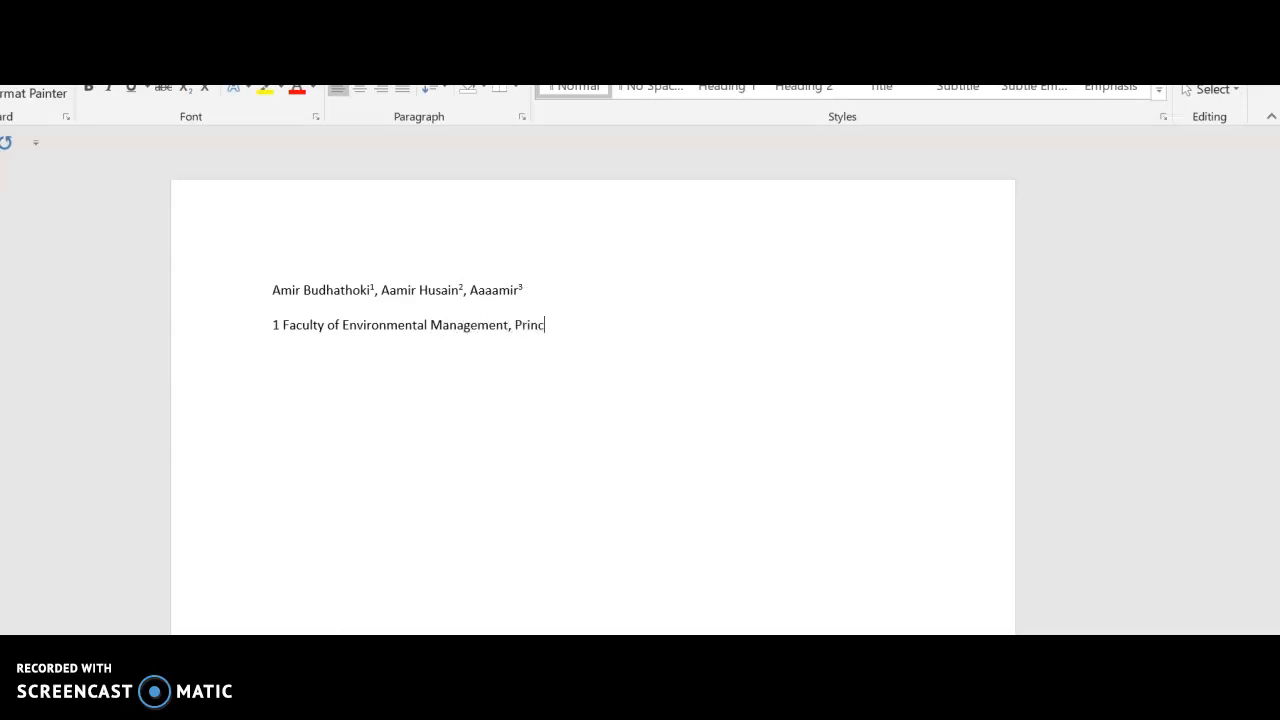
text(e of Song)
text(kla )
text(Univi)
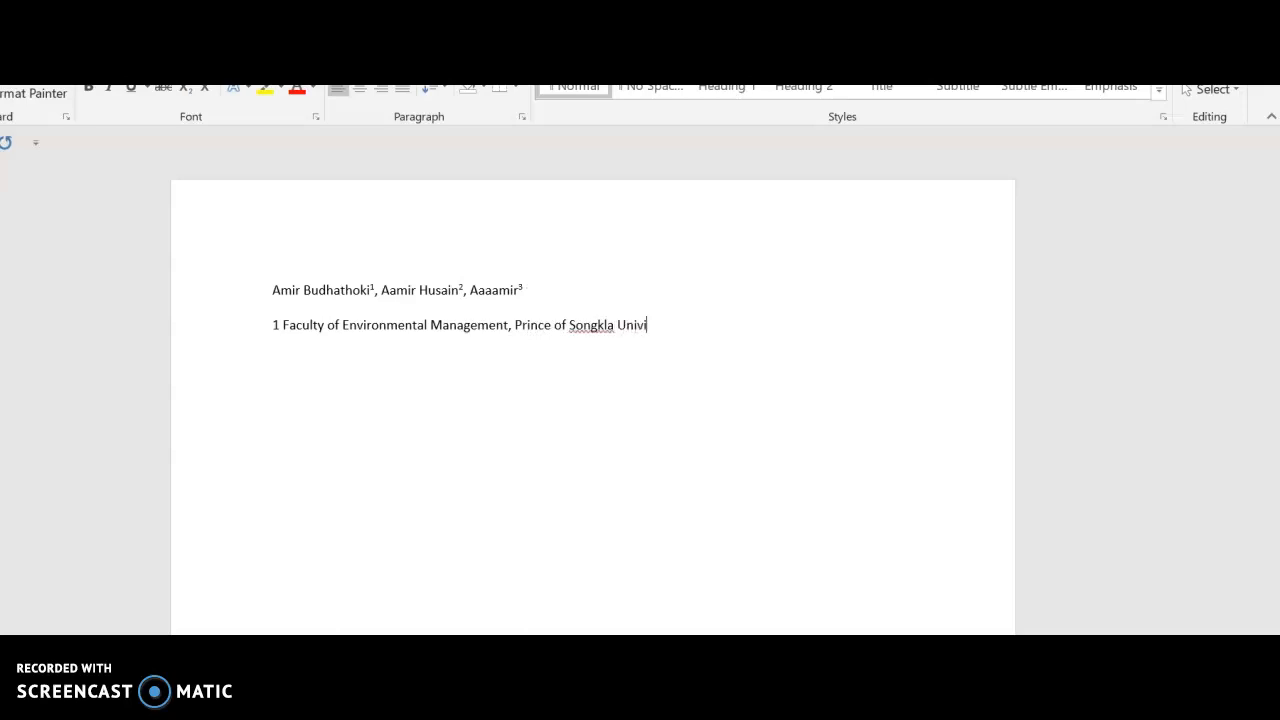
key(BackSpace)
key(BackSpace)
text(v)
text(ersity,)
text( Hat Yai)
text( Thai)
text(land )
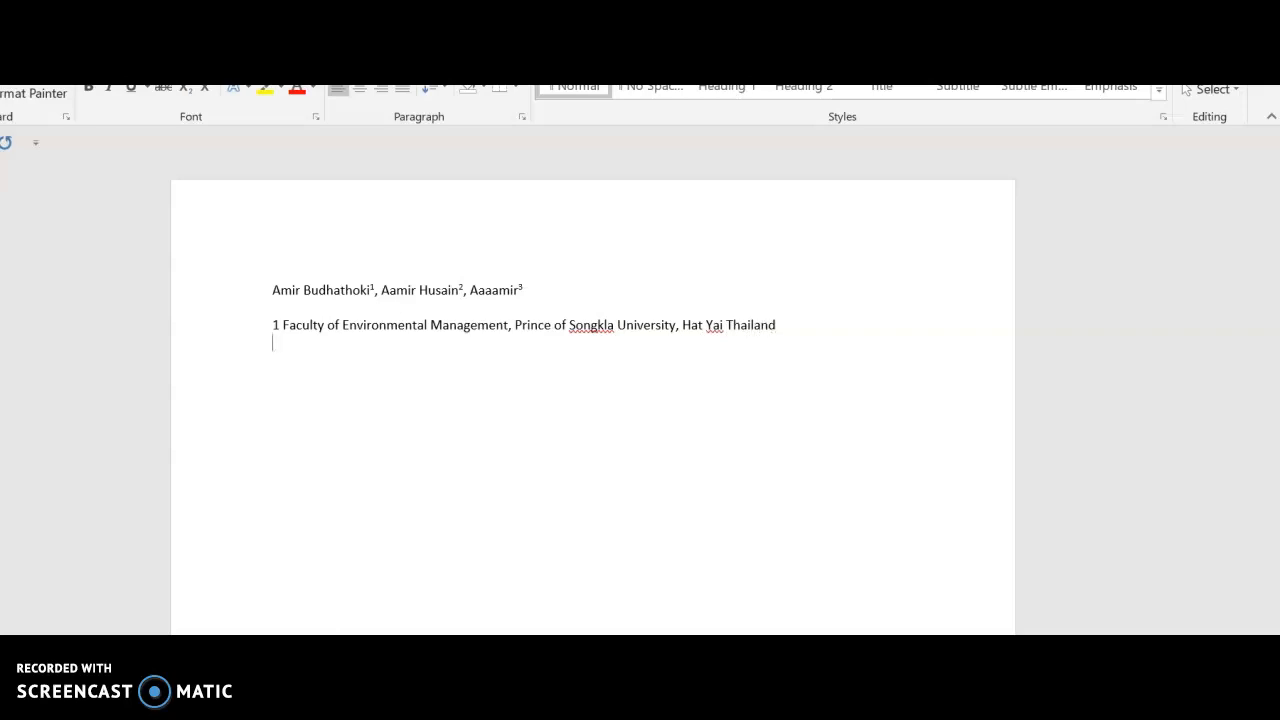
text(2)
text( F)
text(aculty of )
text(Sus)
text(tan)
Add '2 Faculty of Sustainable Energy Management, University..' and begin a third line '3 Faculty......'
key(BackSpace)
text(inab)
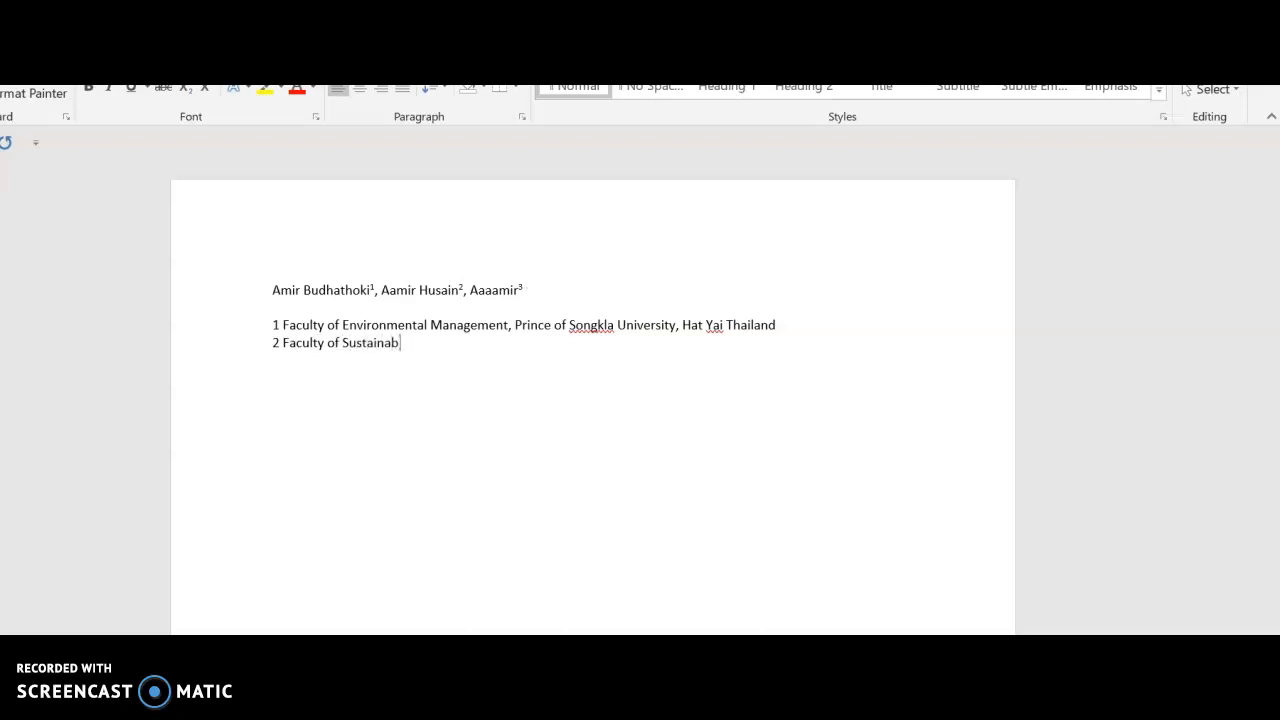
text(le D)
key(BackSpace)
key(BackSpace)
text(E)
text(nergy Manage)
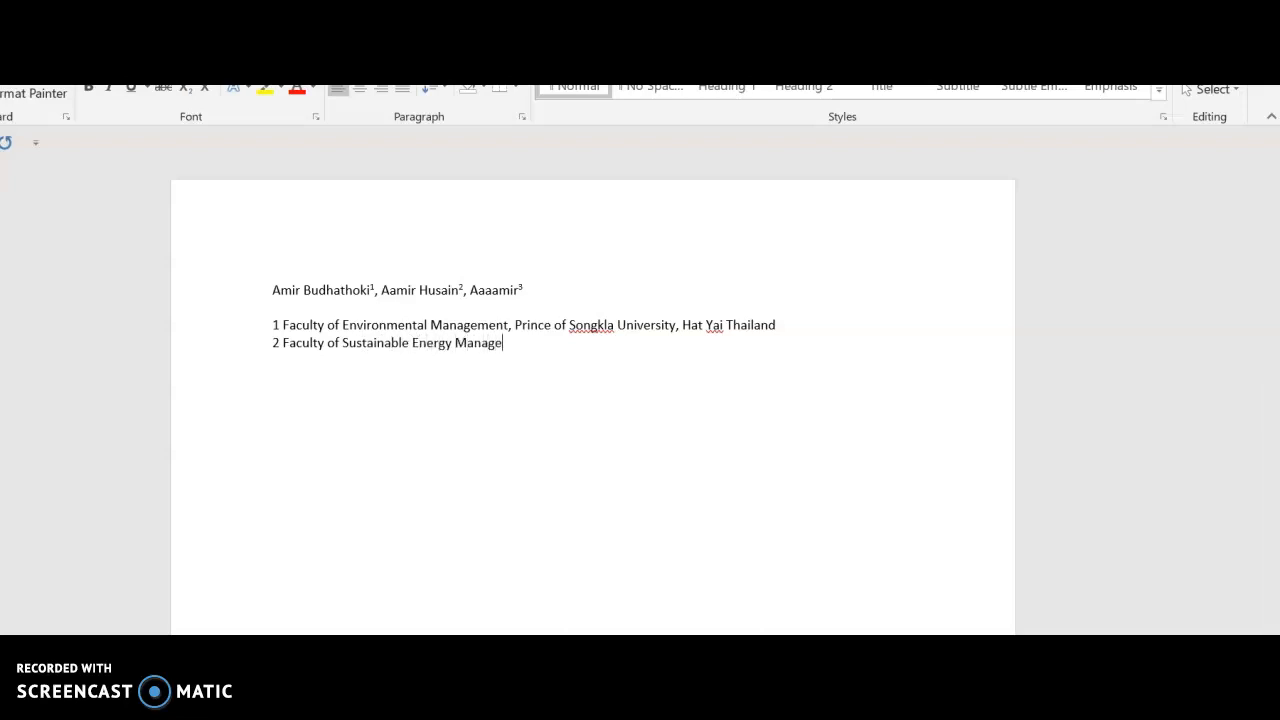
text(ment)
text(I)
text(Uni)
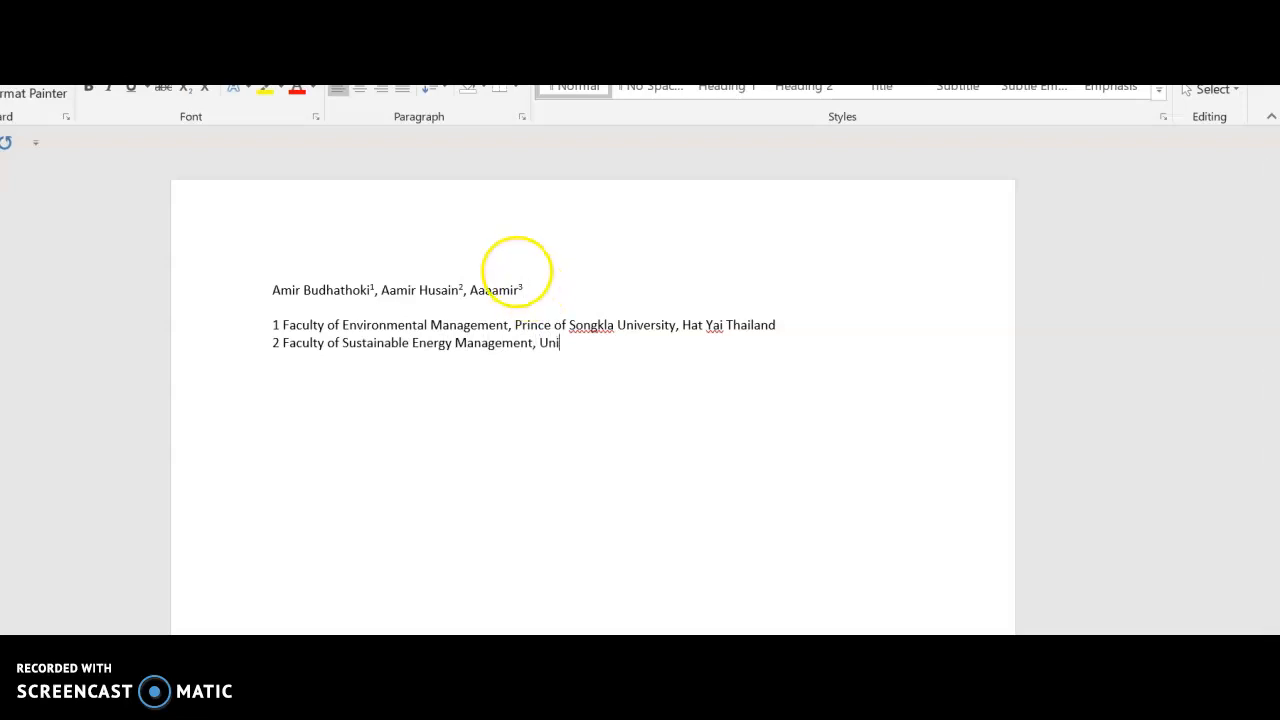
text(versity )
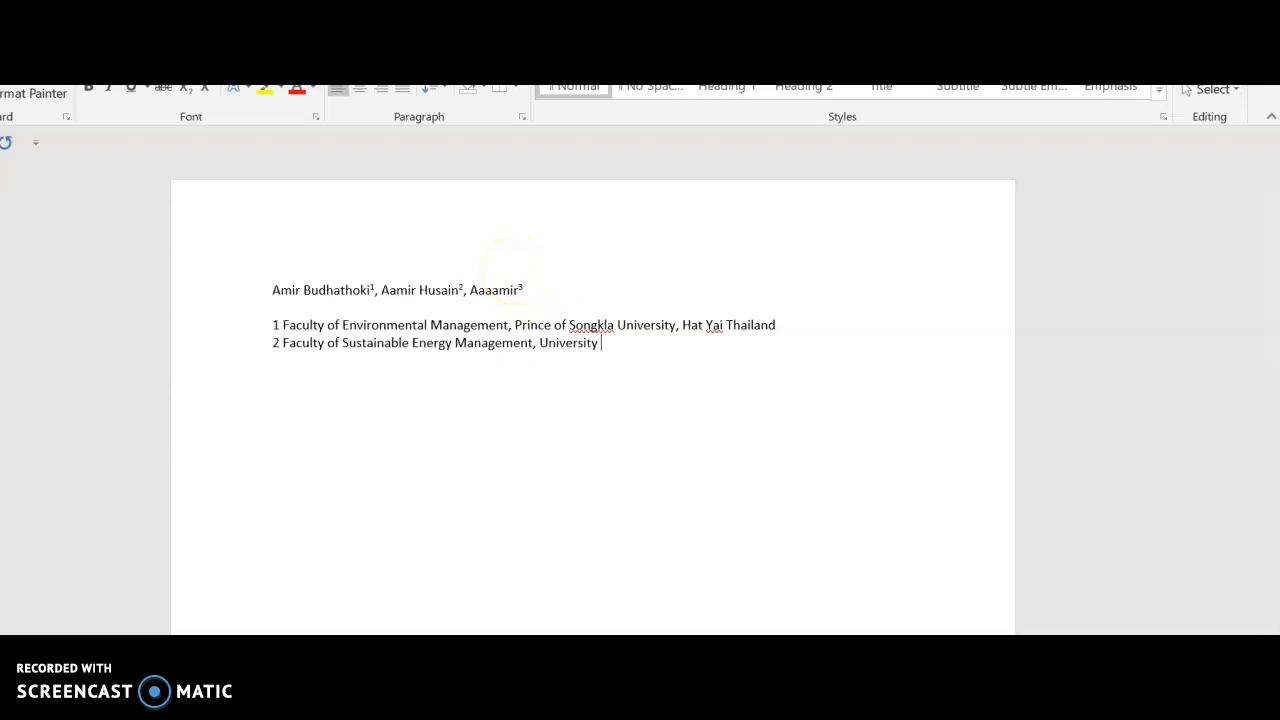
text(and)
key(BackSpace)
key(BackSpace)
key(BackSpace)
key(Return)
text(Facult)
text(y..)
Superscript the leading 1, 2 and 3 of the three affiliation lines in one Font dialog pass
click(274, 326)
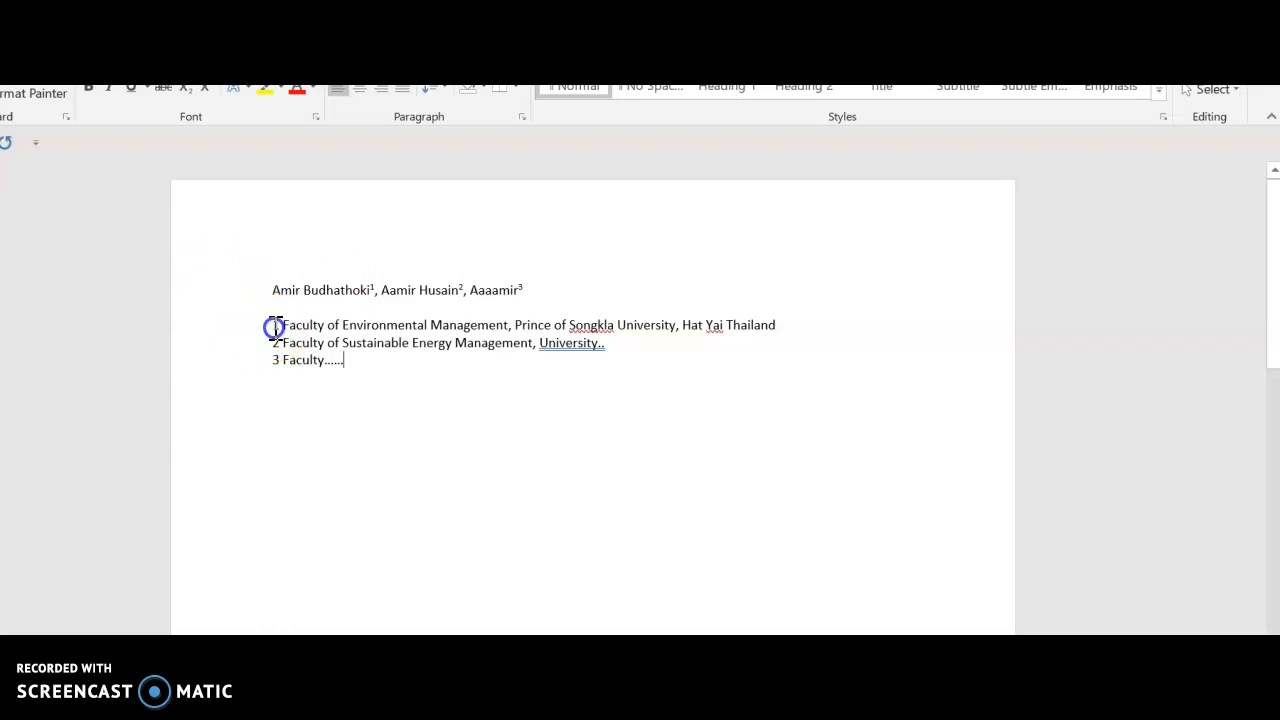
drag(272, 325, 280, 325)
drag(272, 343, 279, 360)
key(ctrl+d)
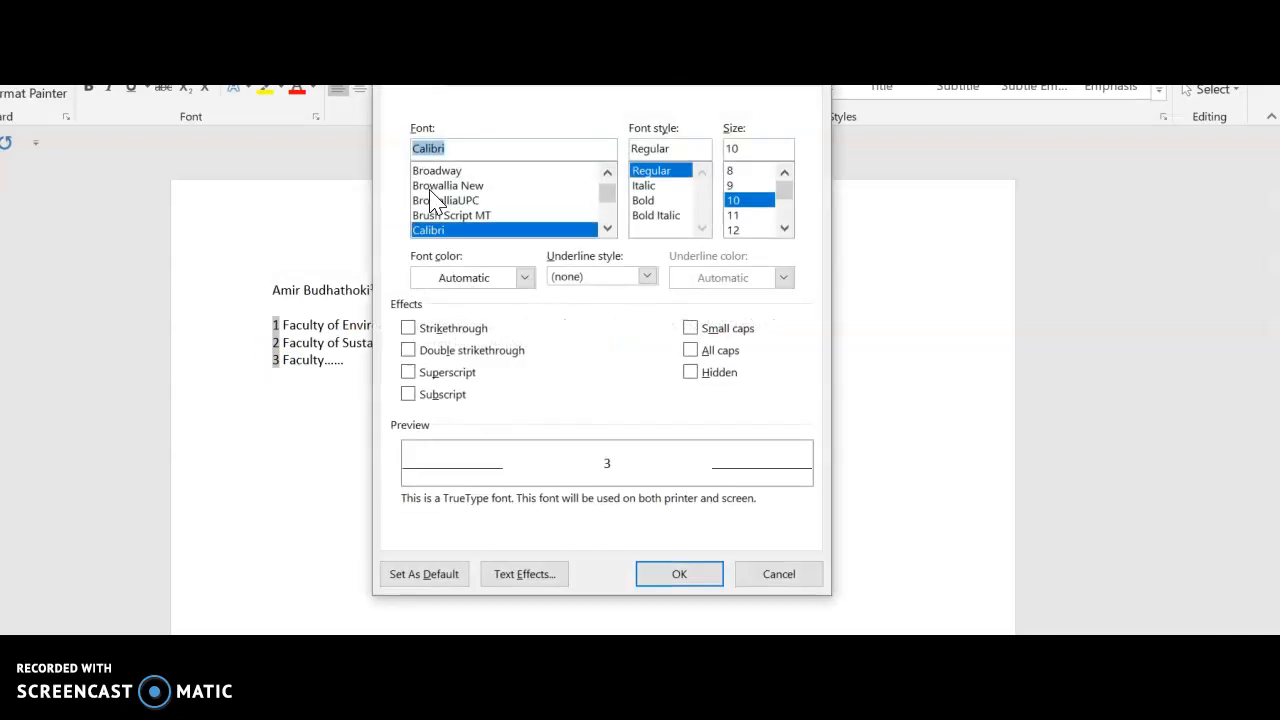
click(408, 373)
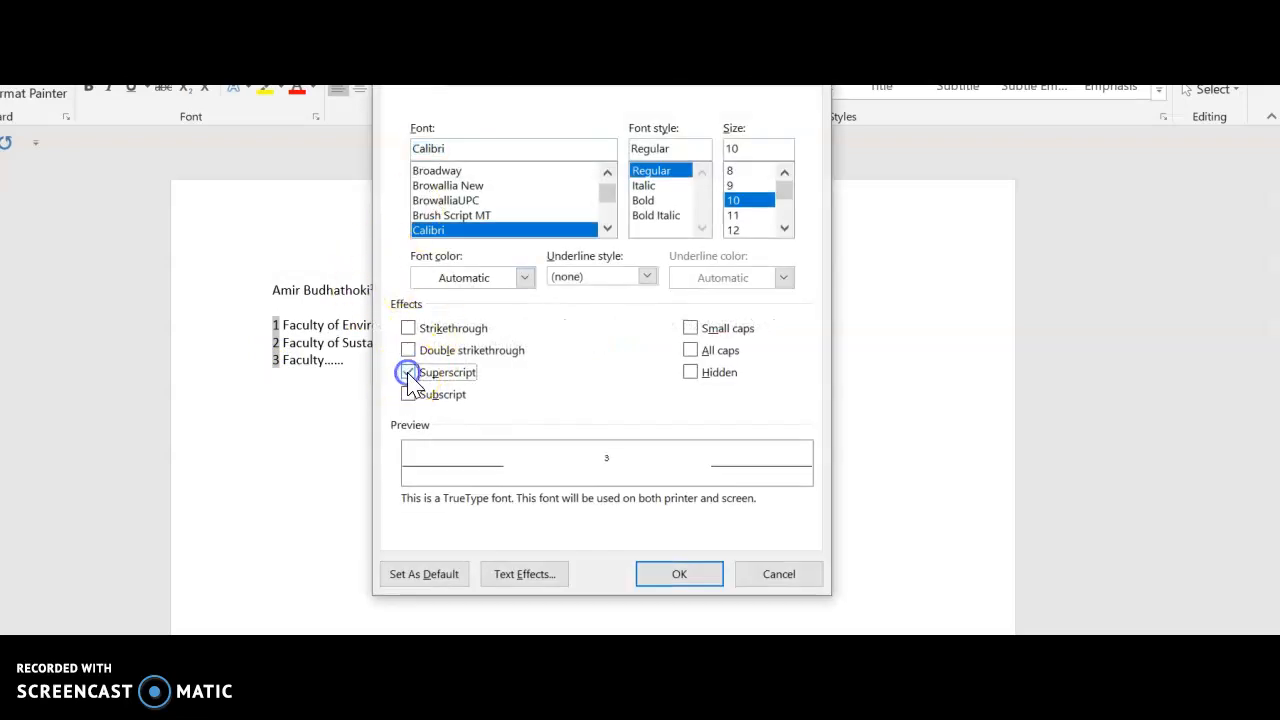
click(675, 573)
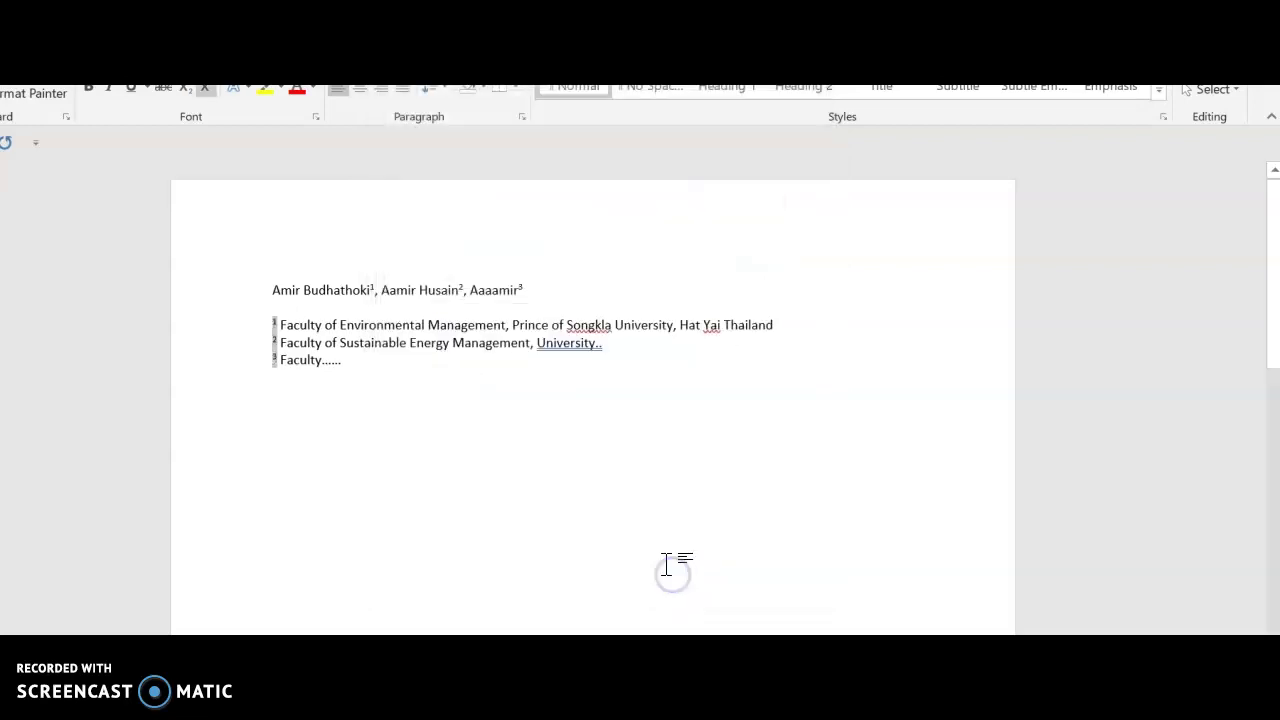
click(298, 368)
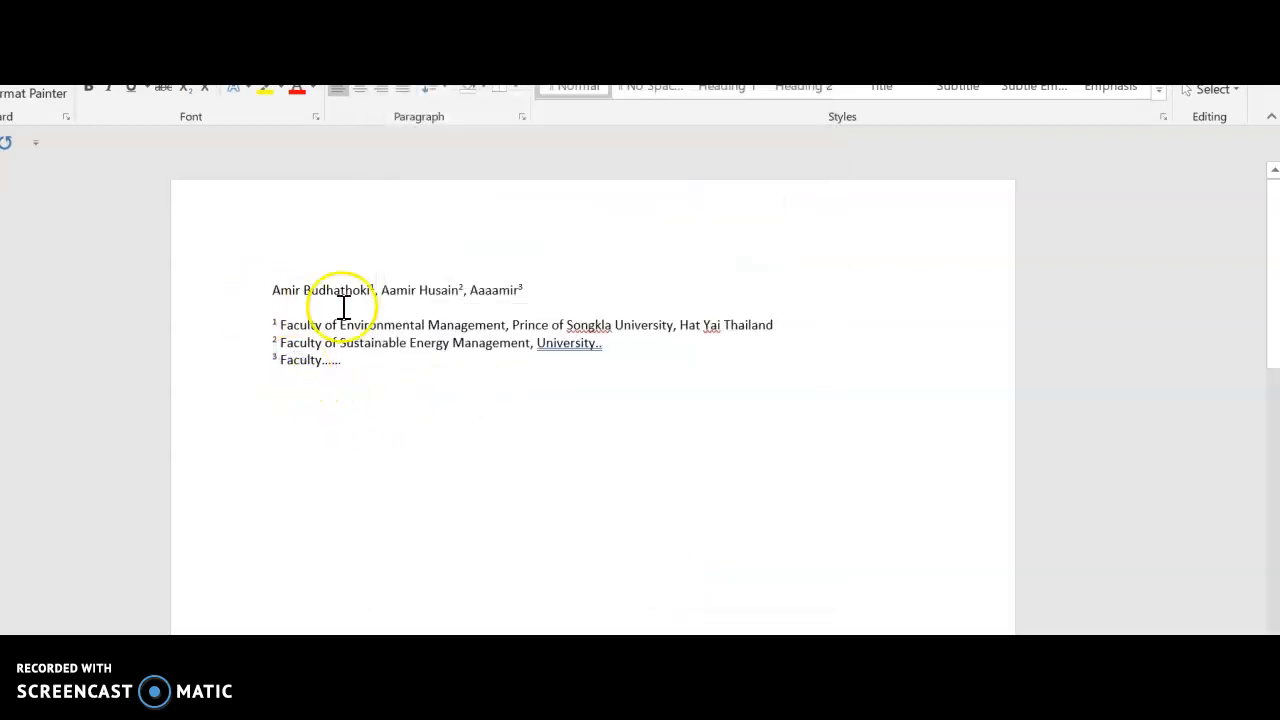